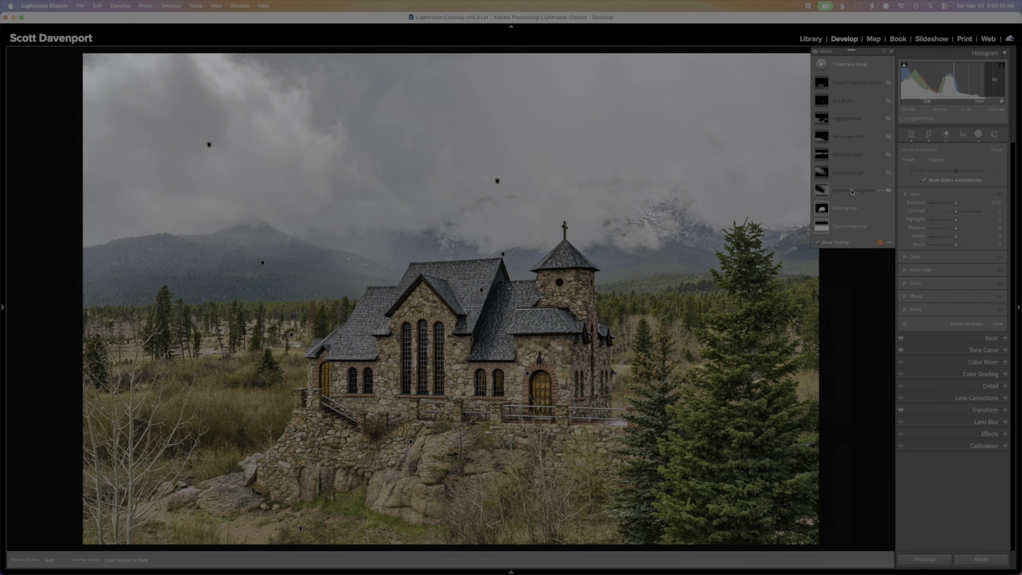
Step: Turn on the Right-Biased Vignette mask, compare the photo with and without it, and check its linear gradient components
left_click(854, 190)
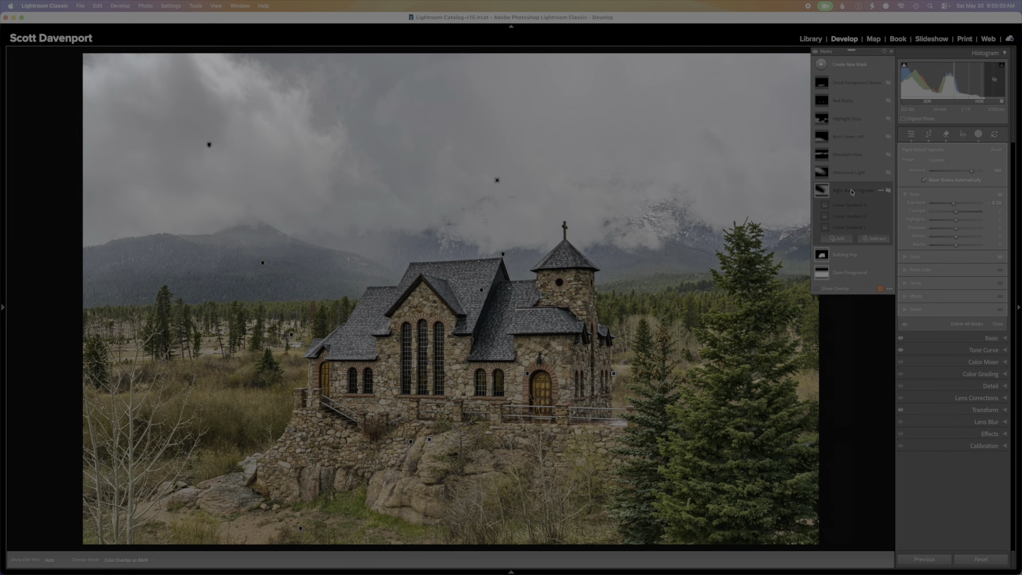
left_click(887, 190)
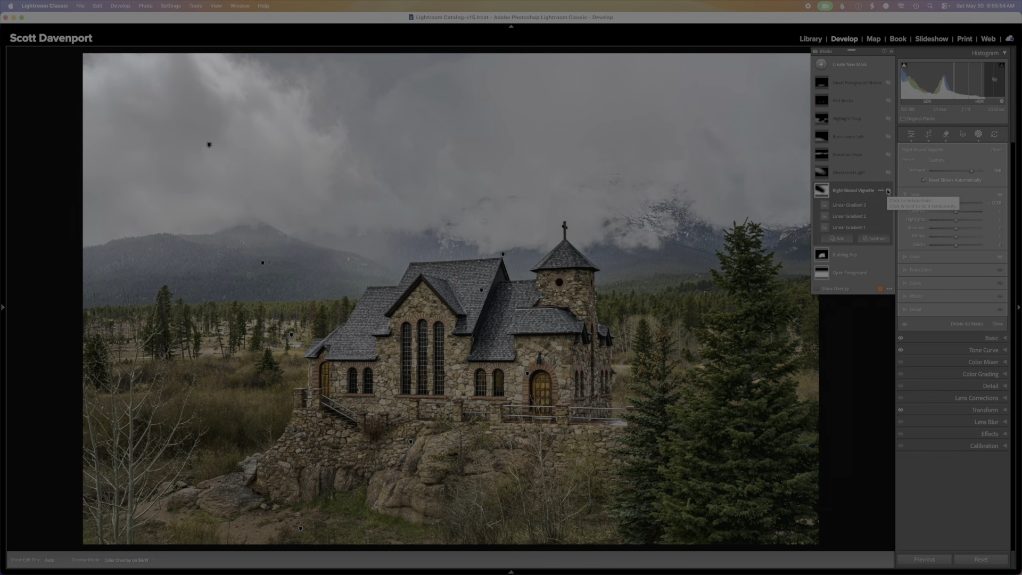
left_click(887, 190)
left_click(887, 190)
left_click(888, 191)
left_click(888, 191)
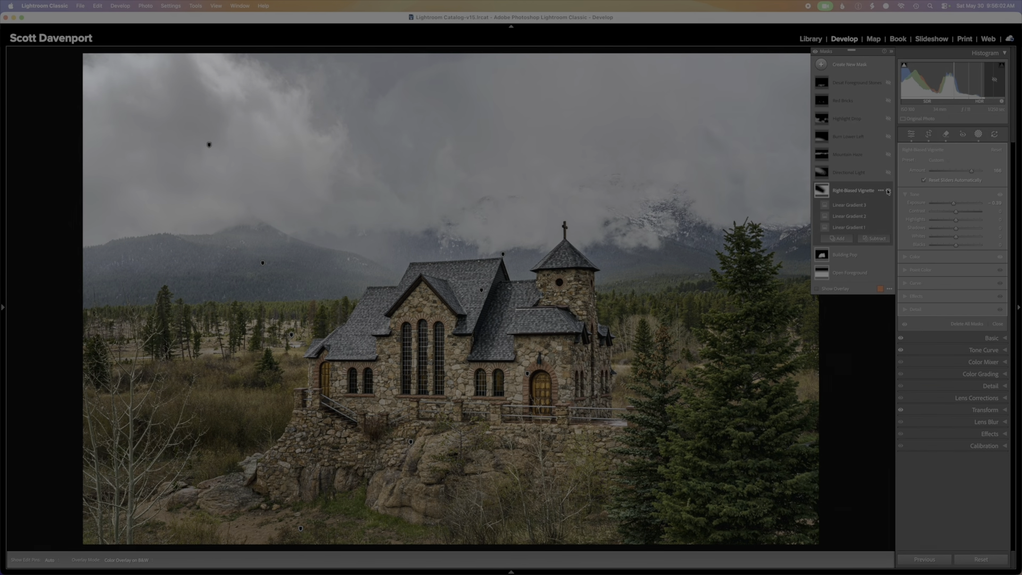
mouse_move(823, 232)
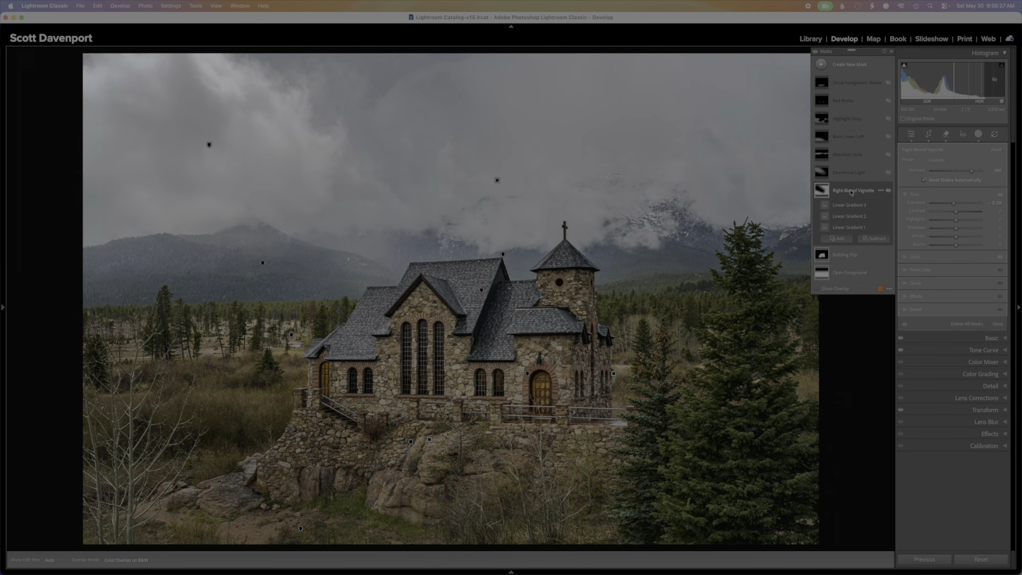
left_click(848, 190)
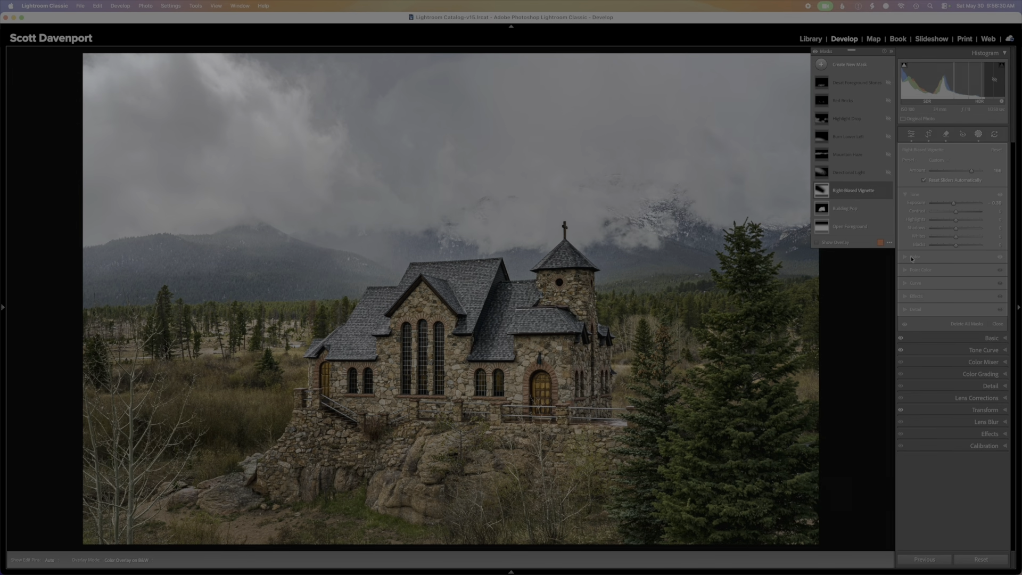
Step: Review the Right-Biased Vignette mask's Color adjustments and colour tint, and compare the photo with the mask off and on
left_click(911, 257)
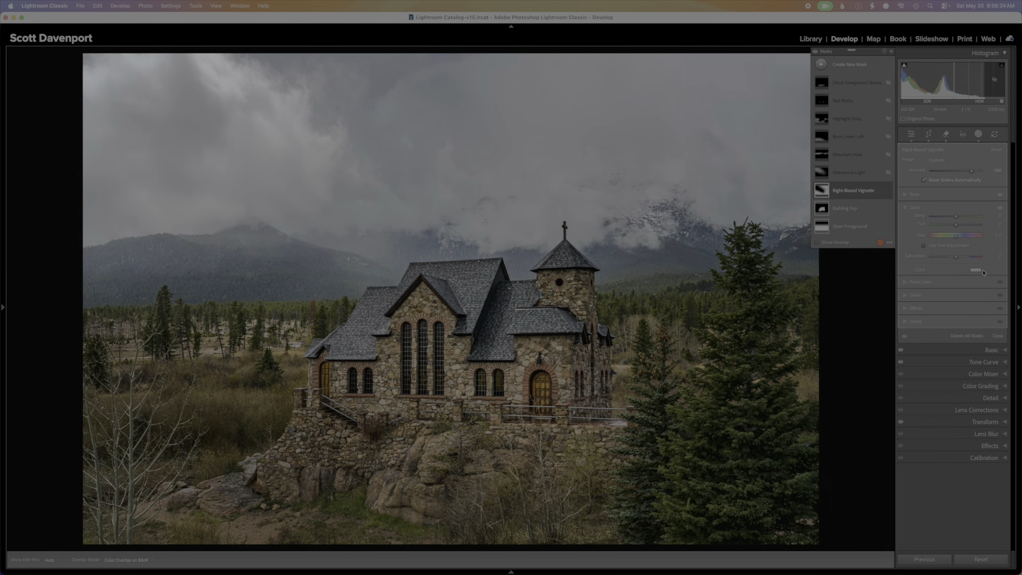
left_click(975, 271)
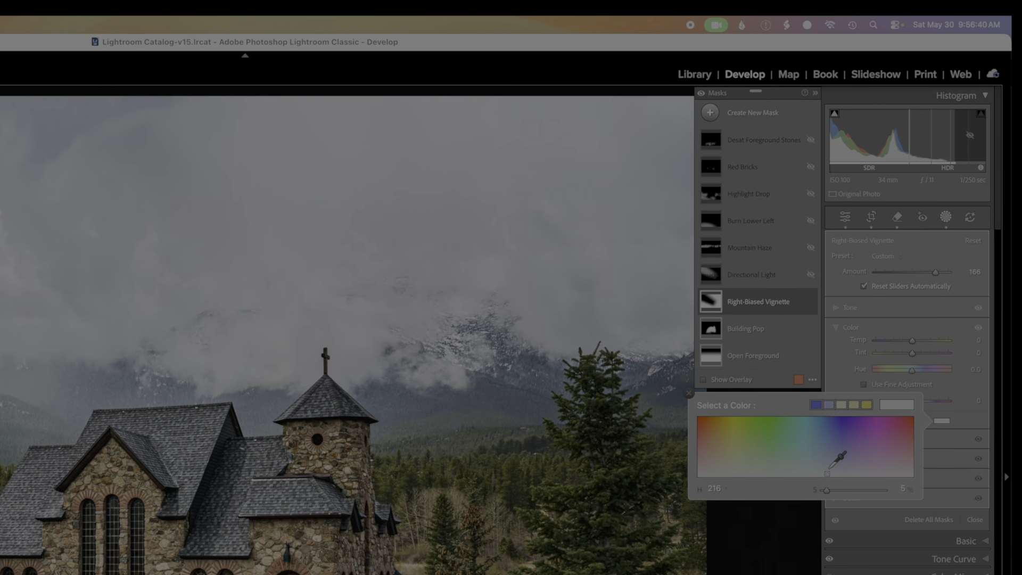
left_click(967, 413)
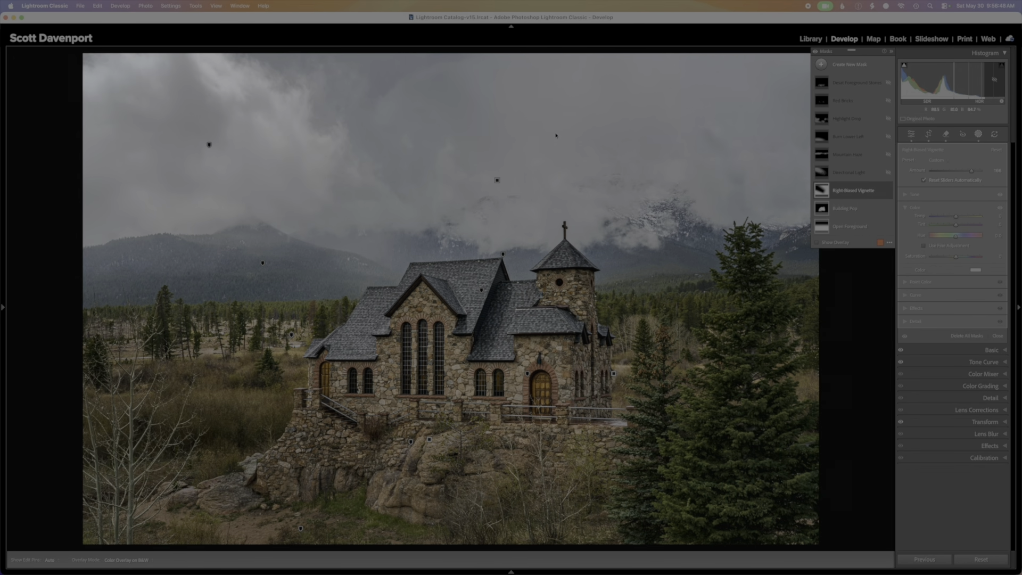
left_click(888, 191)
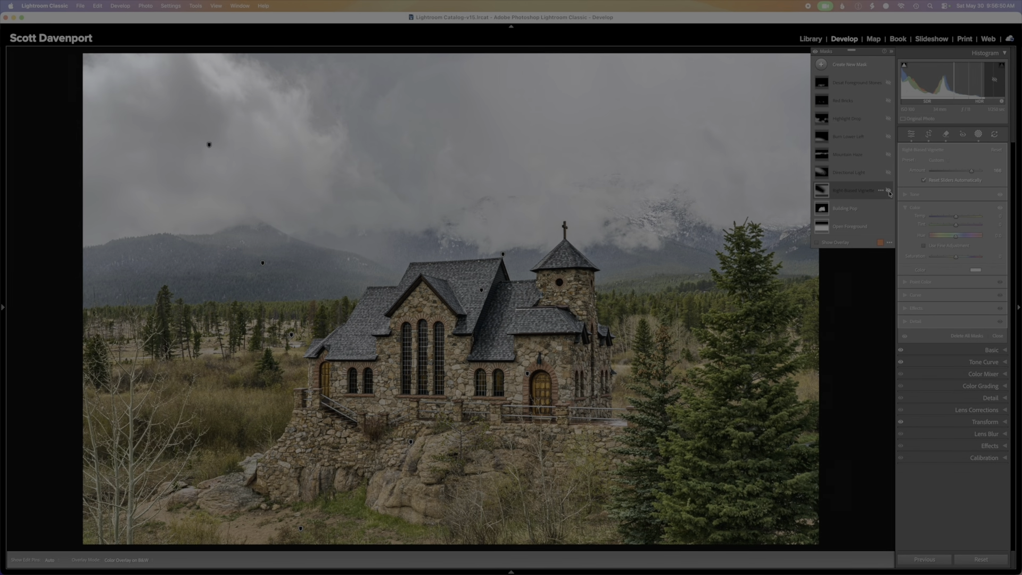
left_click(888, 191)
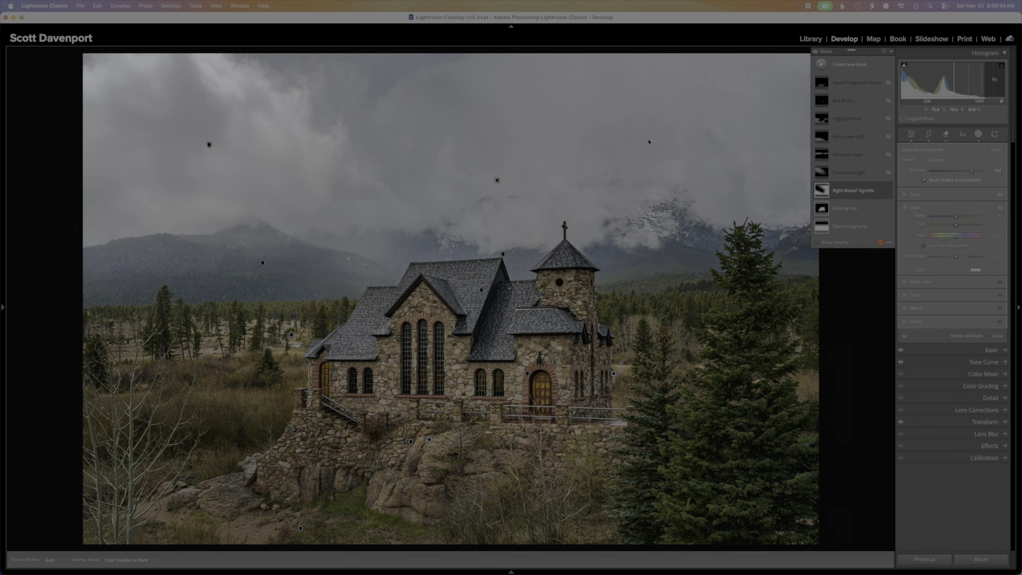
Step: Turn on the Directional Light mask and compare the photo with and without its effect
left_click(853, 174)
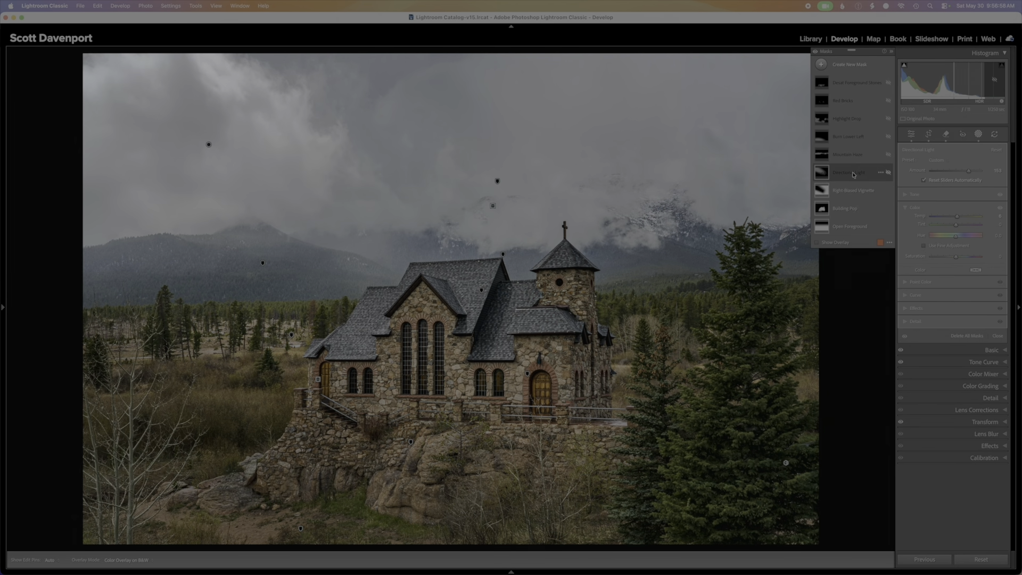
left_click(887, 173)
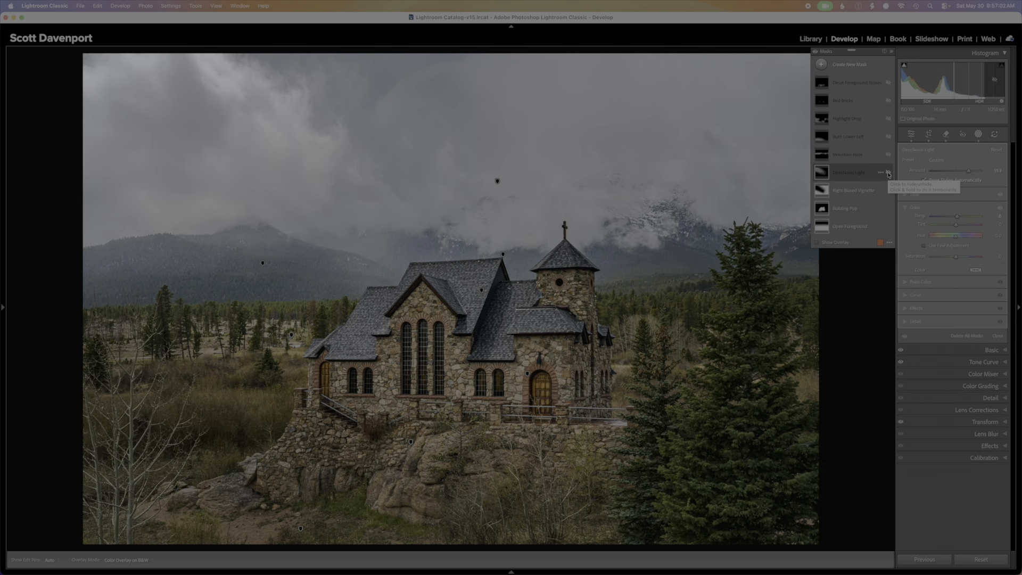
left_click(888, 173)
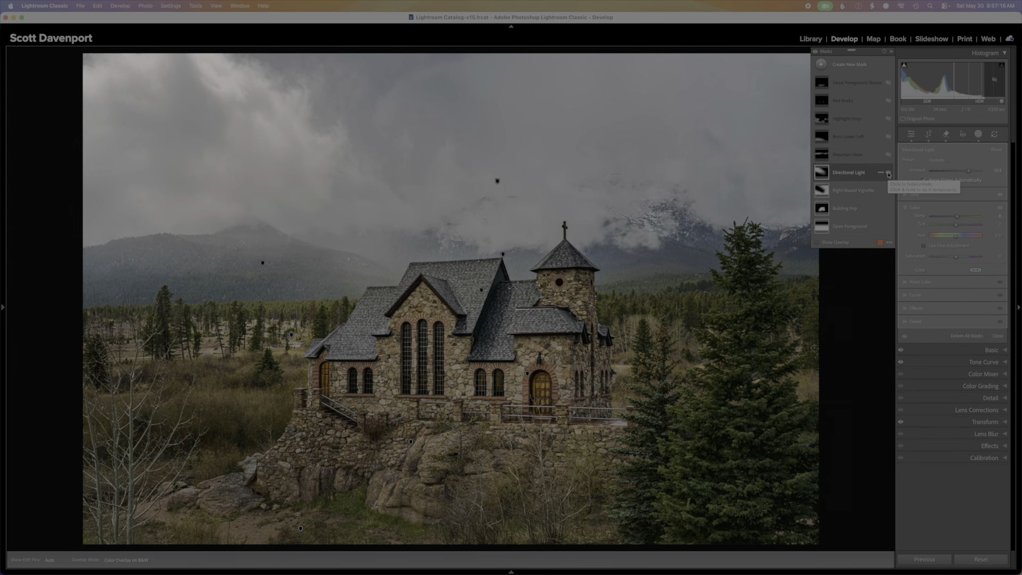
left_click(887, 174)
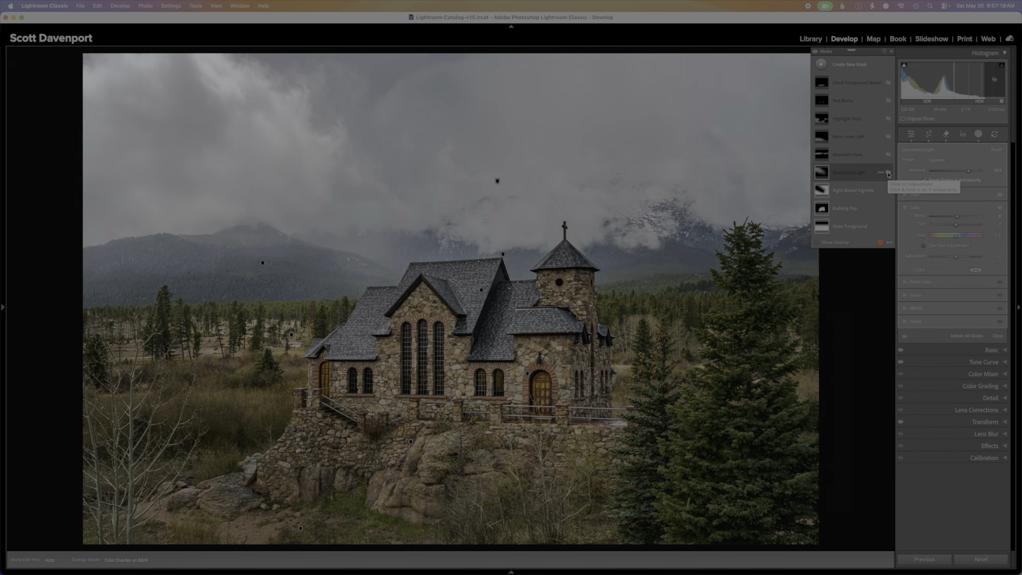
left_click(888, 174)
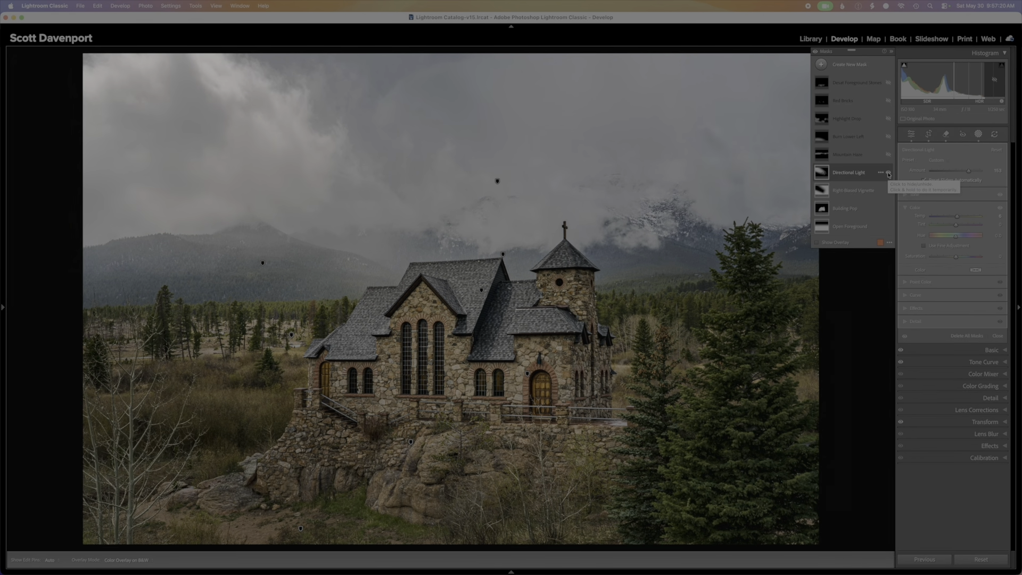
left_click(888, 174)
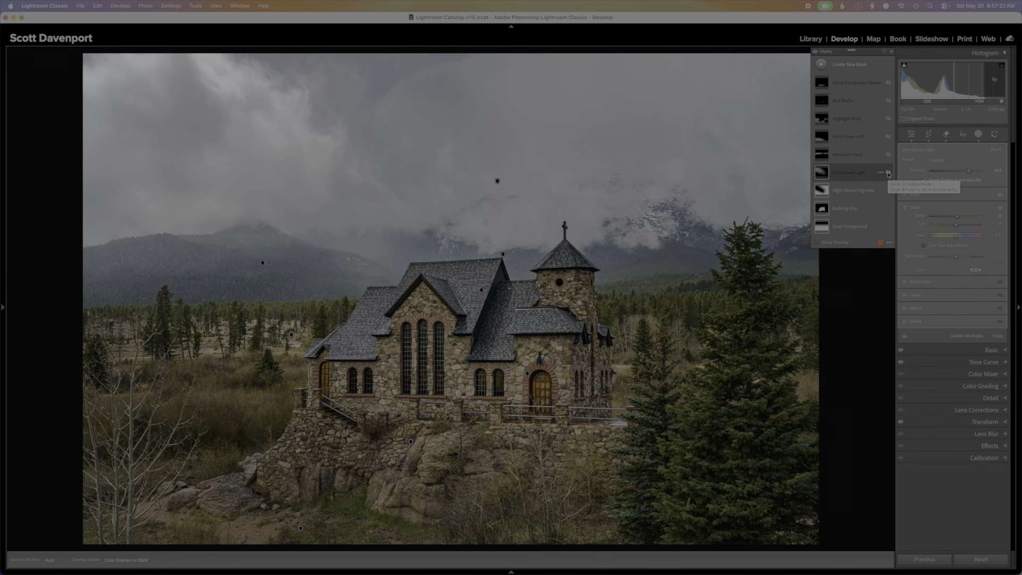
left_click(888, 174)
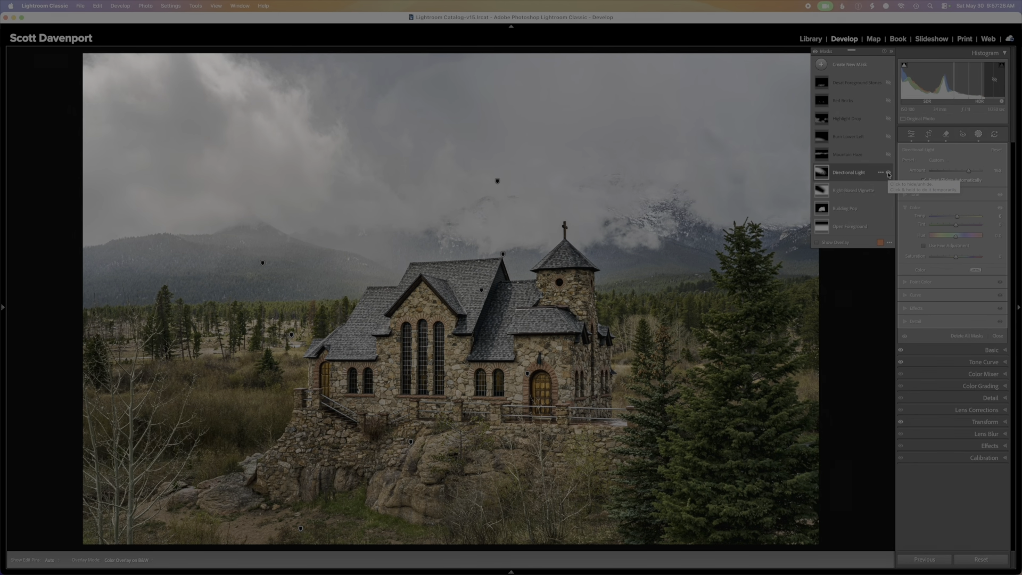
Step: Examine the Directional Light mask's components, checking the radial gradient's shape and the area covered by the luminance range
left_click(850, 177)
mouse_move(825, 224)
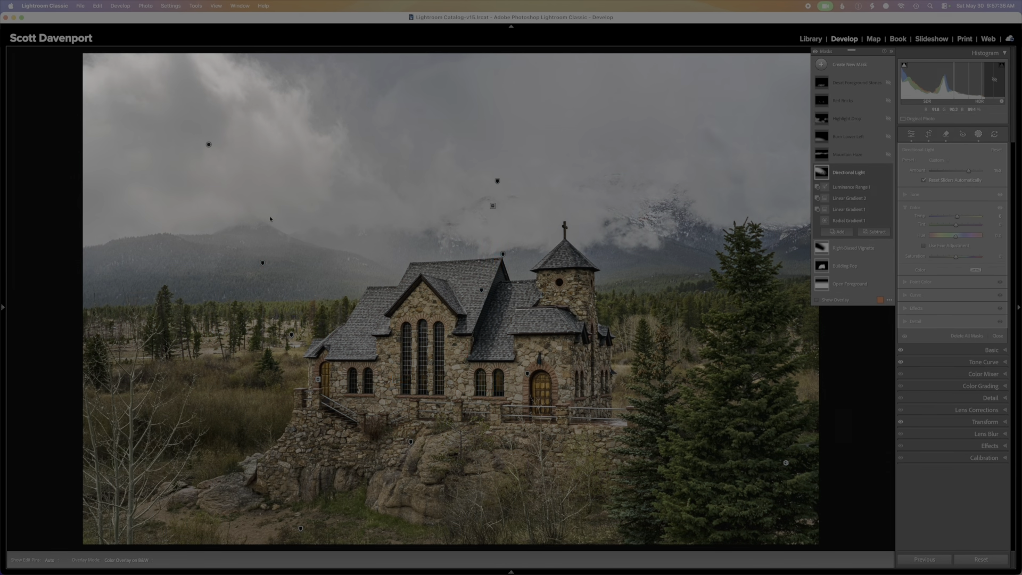
left_click(208, 145)
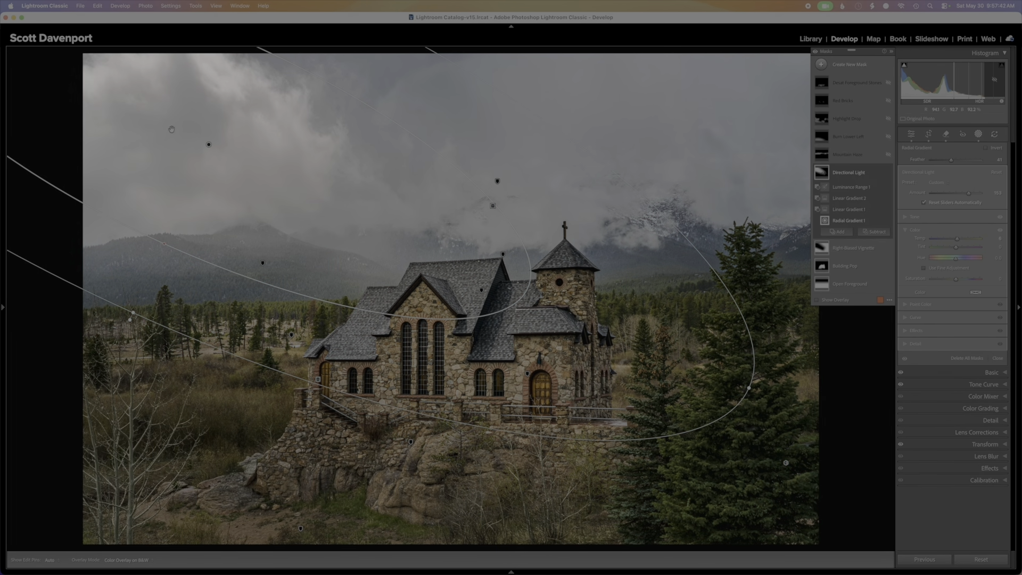
mouse_move(209, 143)
mouse_move(829, 222)
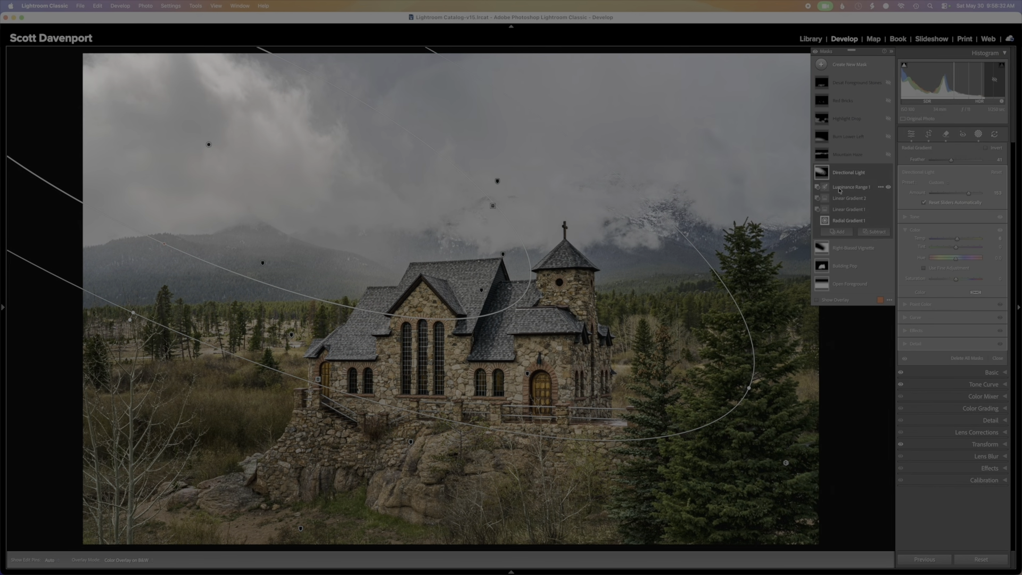
left_click(839, 188)
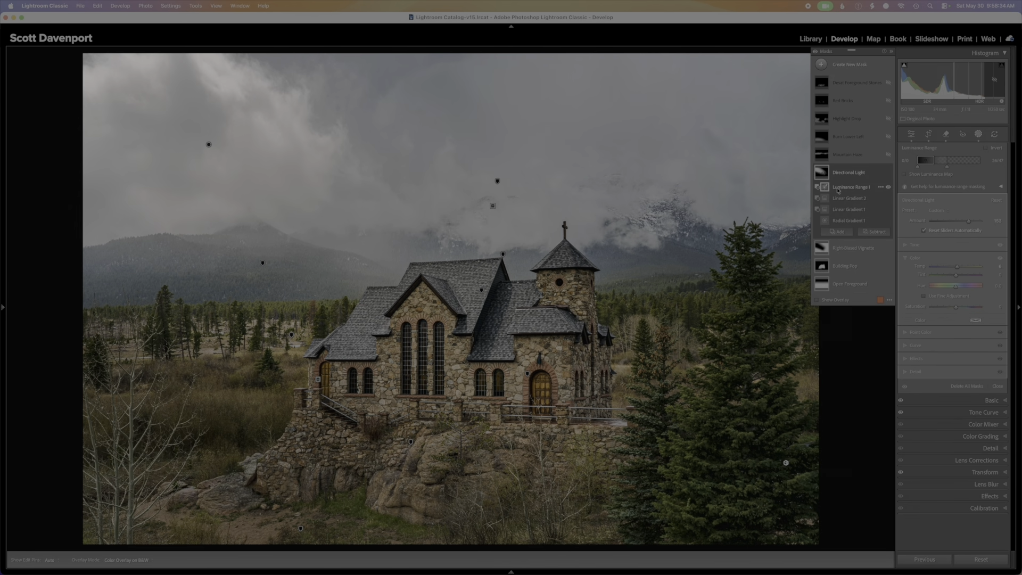
mouse_move(827, 188)
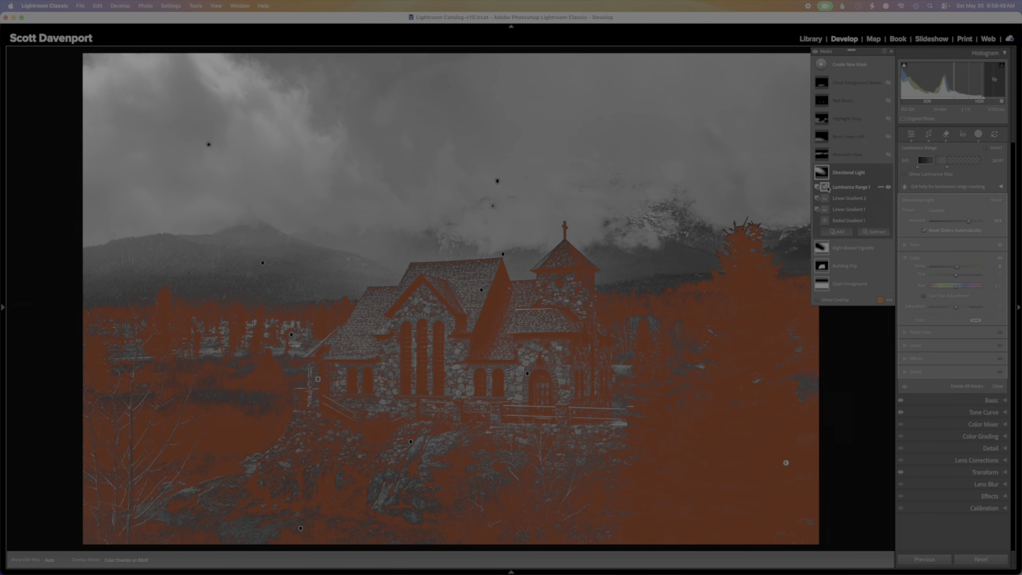
mouse_move(823, 175)
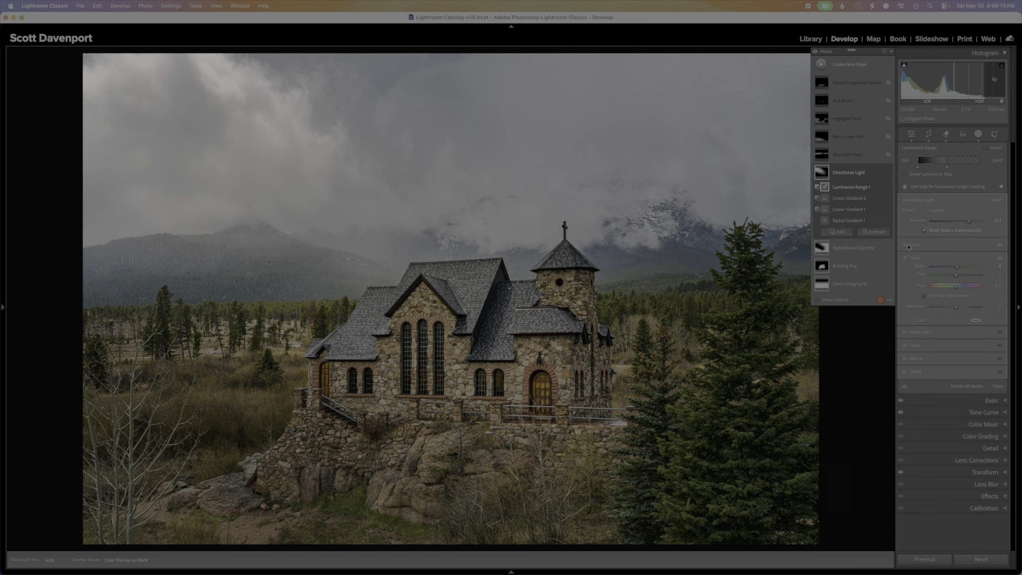
Step: Review the Directional Light mask's Tone and Color adjustments, and compare the photo with the mask off and on
left_click(907, 246)
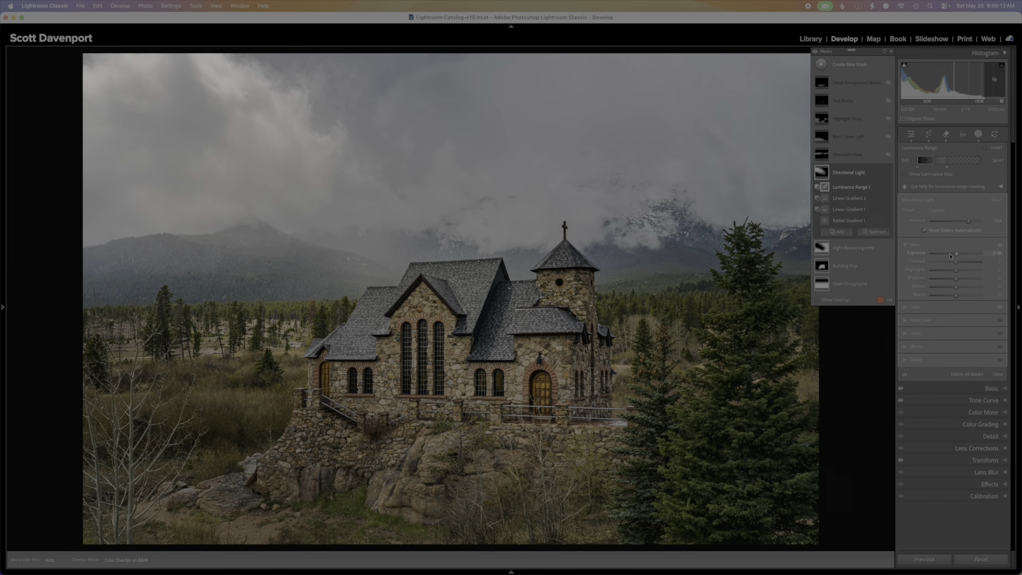
left_click(905, 245)
left_click(905, 259)
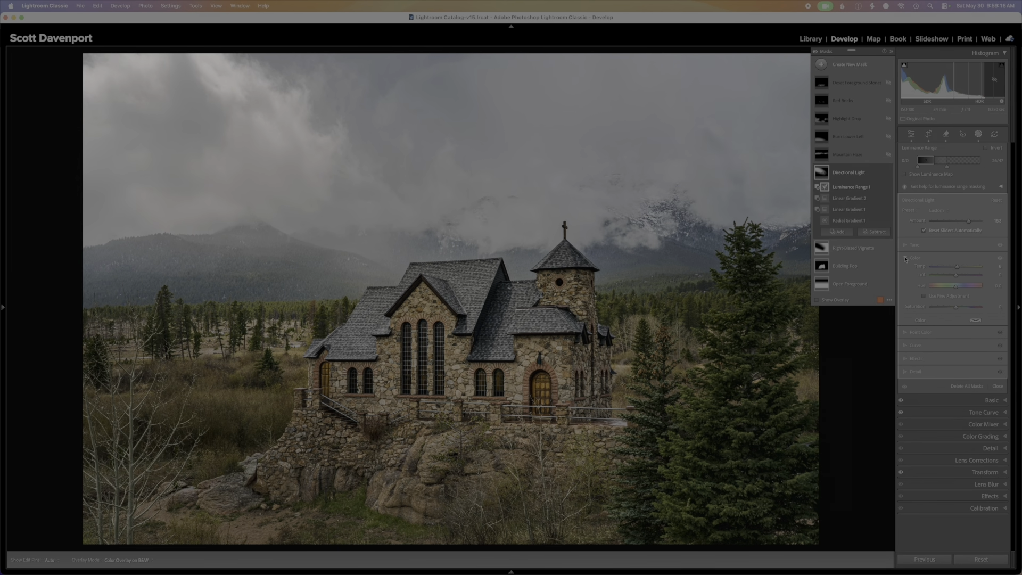
left_click(905, 259)
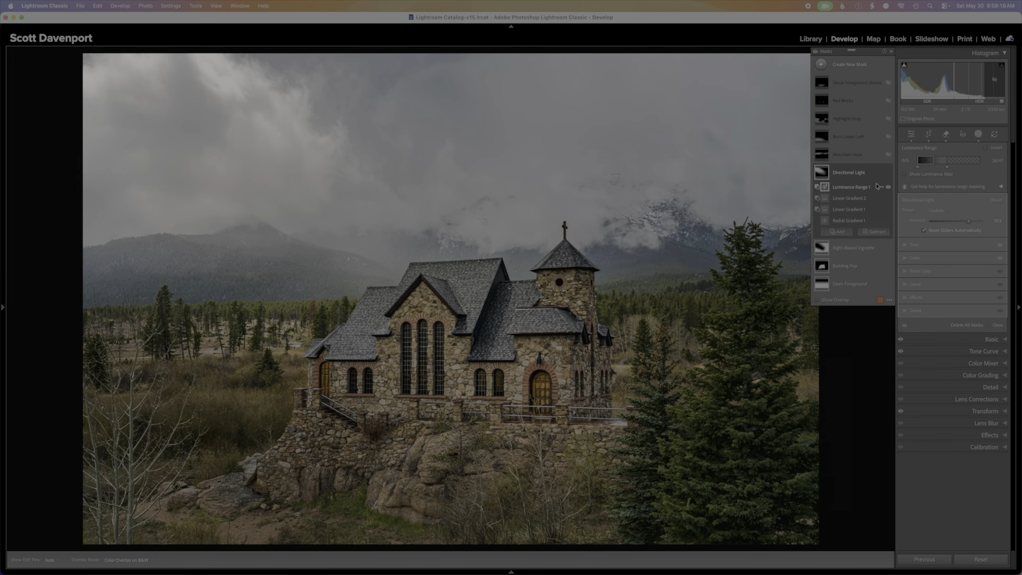
left_click(887, 174)
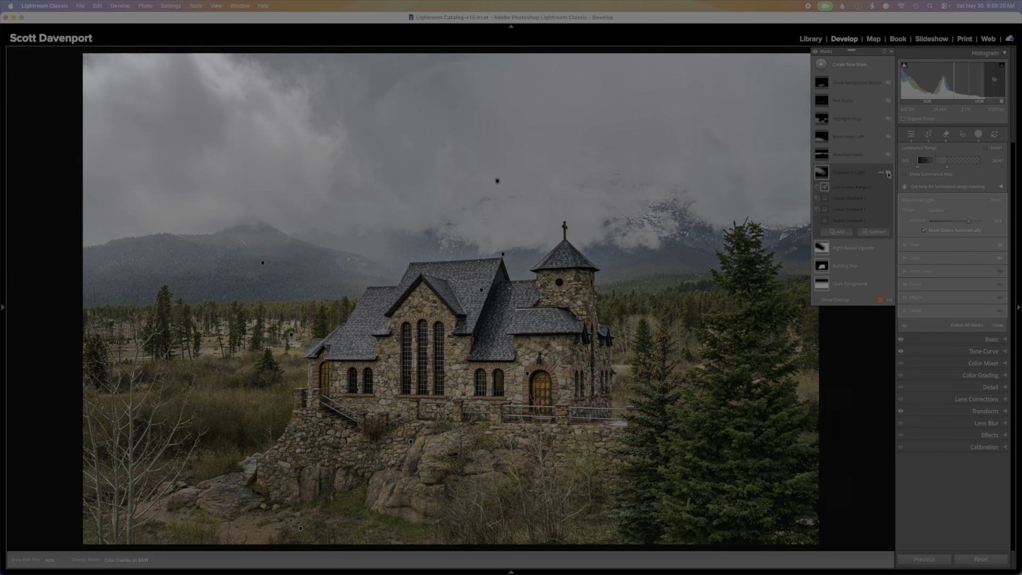
left_click(887, 174)
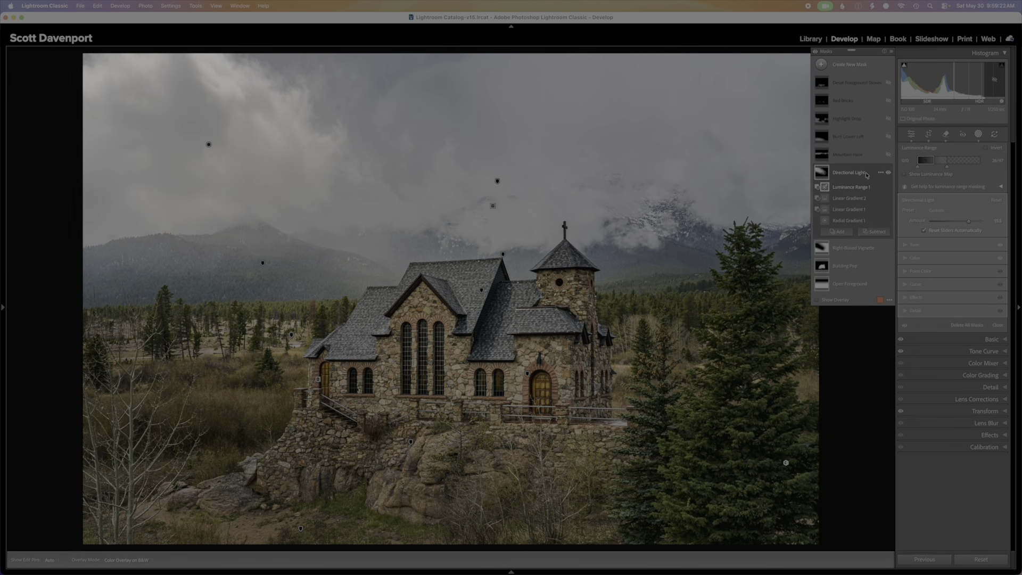
left_click(865, 176)
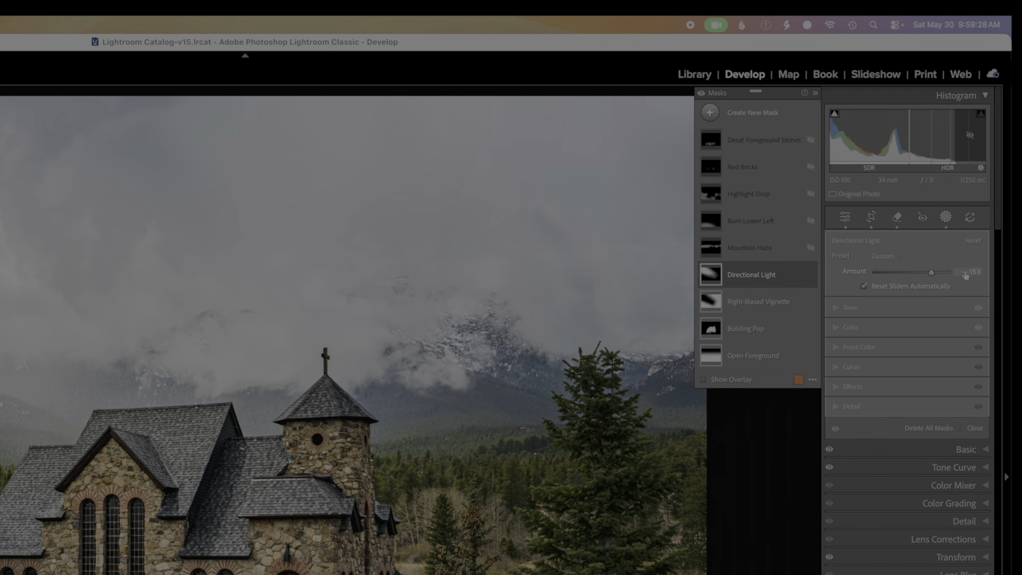
Step: Reset the Right-Biased Vignette mask's Amount to 100, and compare the photo with the vignette and Directional Light masks off and on
left_click(761, 302)
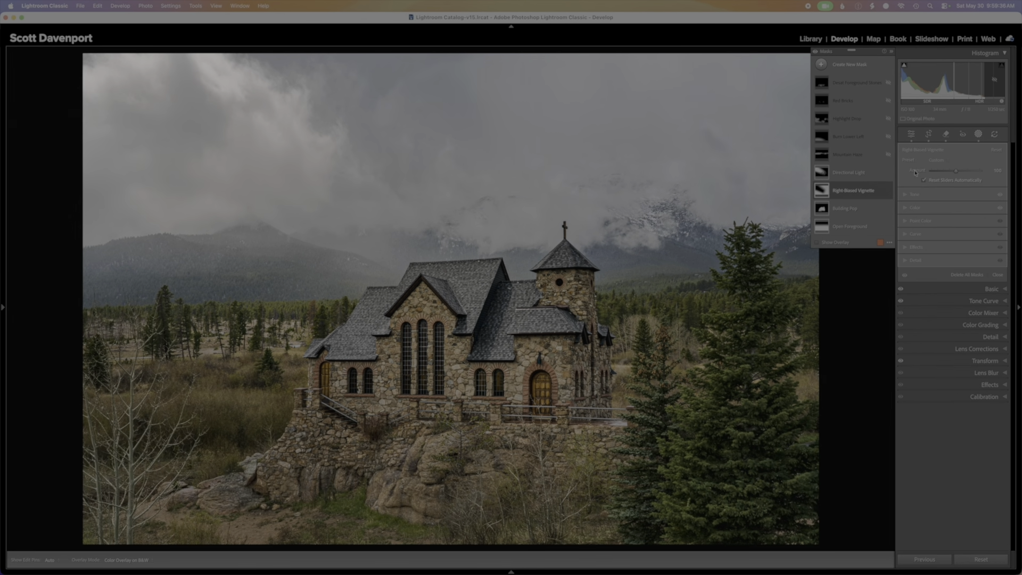
left_click(817, 224)
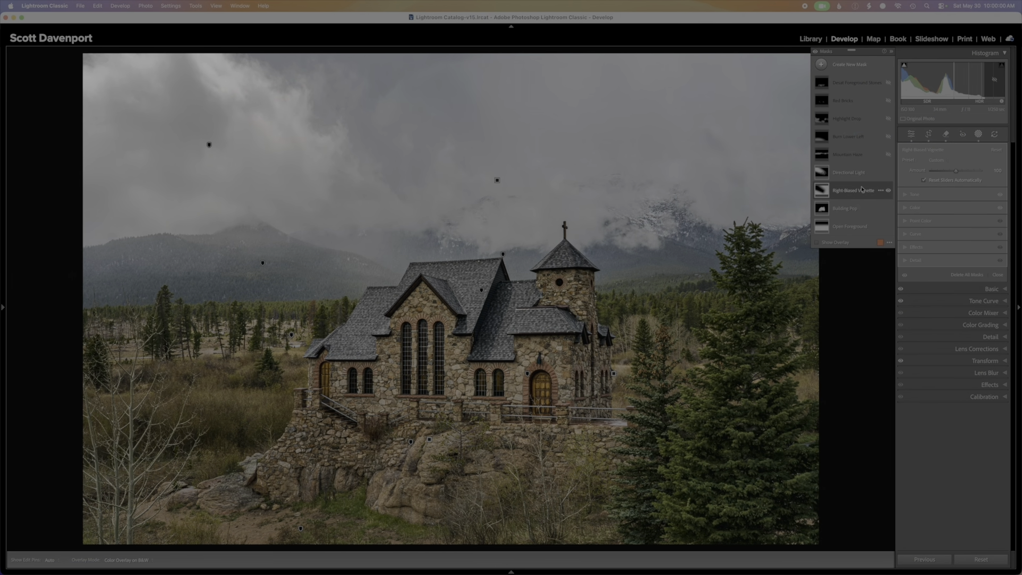
left_click(888, 191)
left_click(888, 191)
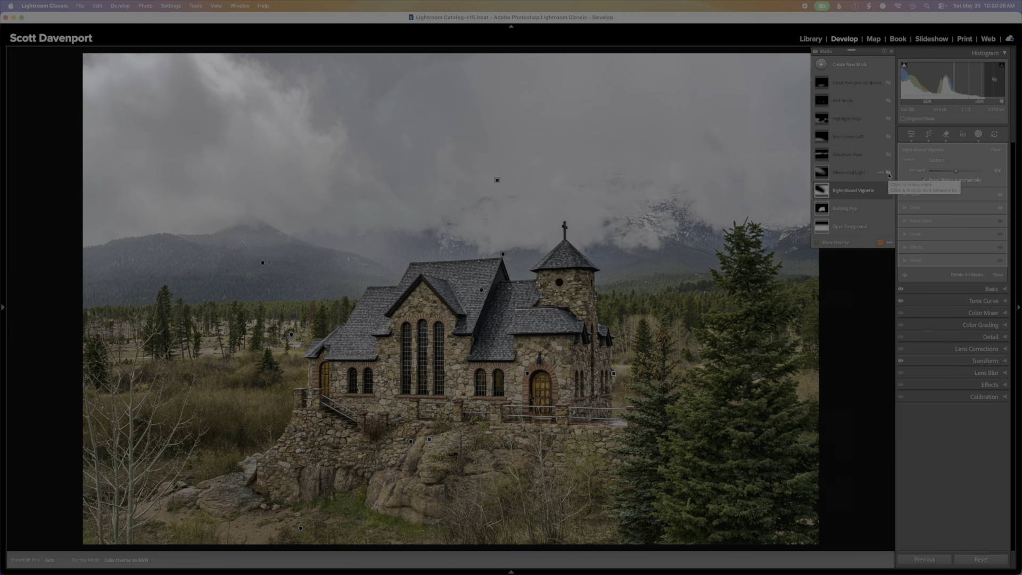
left_click(888, 173)
Step: Increase the Amount above 100 for the Right-Biased Vignette mask and for the Directional Light mask
left_click(956, 171)
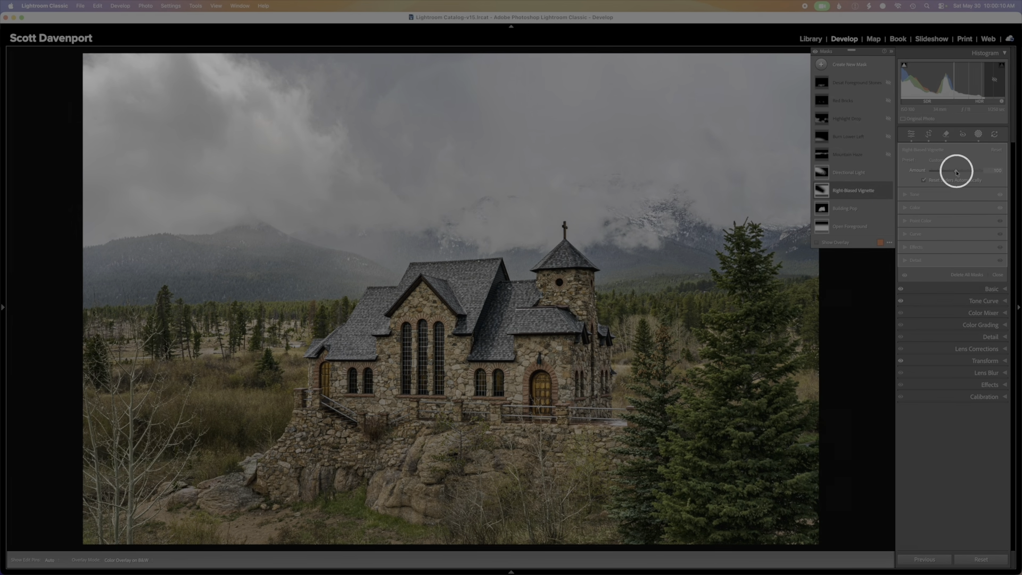
mouse_move(956, 172)
left_mouse_down()
mouse_move(972, 171)
mouse_move(969, 179)
left_mouse_up()
left_click(849, 175)
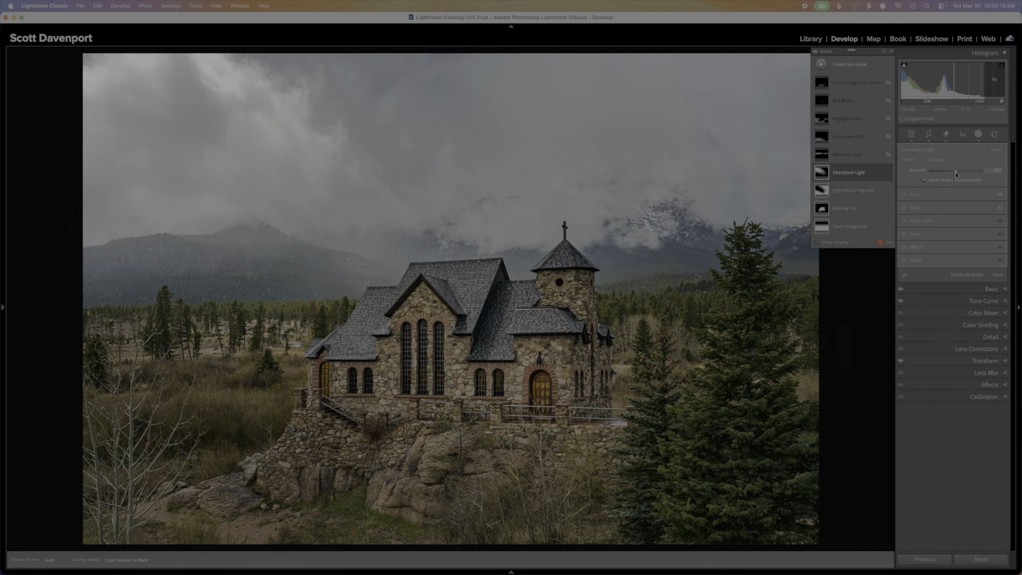
mouse_move(956, 173)
left_mouse_down()
mouse_move(930, 171)
mouse_move(978, 173)
mouse_move(956, 172)
mouse_move(968, 174)
left_mouse_up()
Step: Turn on the Mountain Haze, Burn Lower Left, Highlight Drop, Red Bricks and Desat Foreground Stones masks
left_click(888, 156)
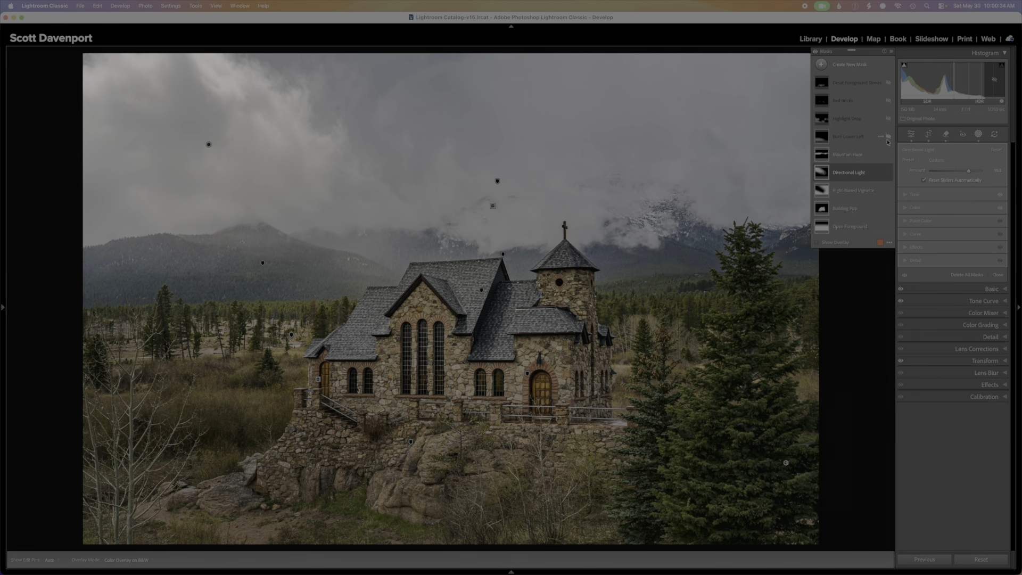
left_click(888, 140)
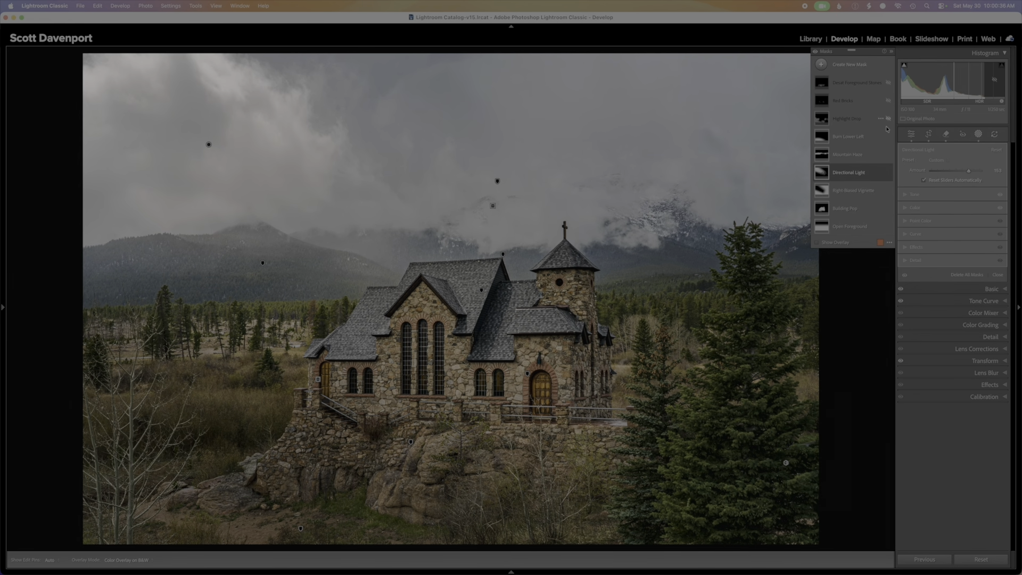
left_click(887, 119)
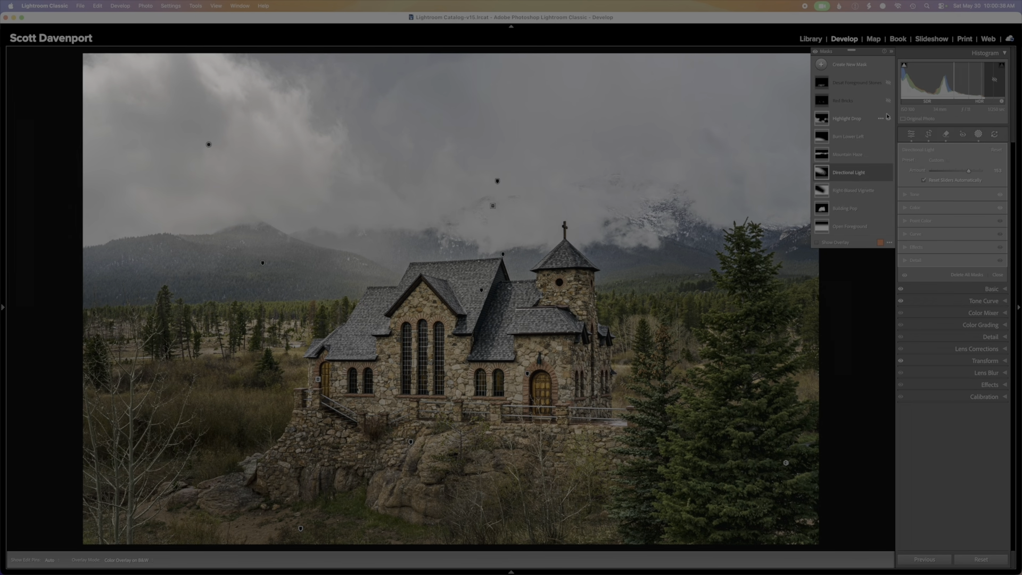
left_click(888, 101)
left_click(888, 100)
left_click(888, 100)
left_click(888, 85)
left_click(888, 83)
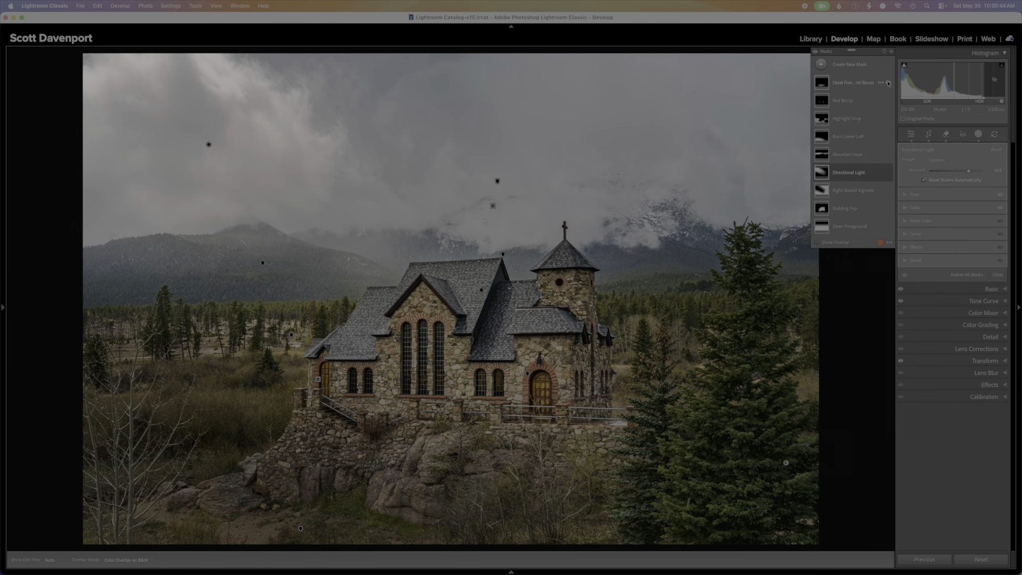